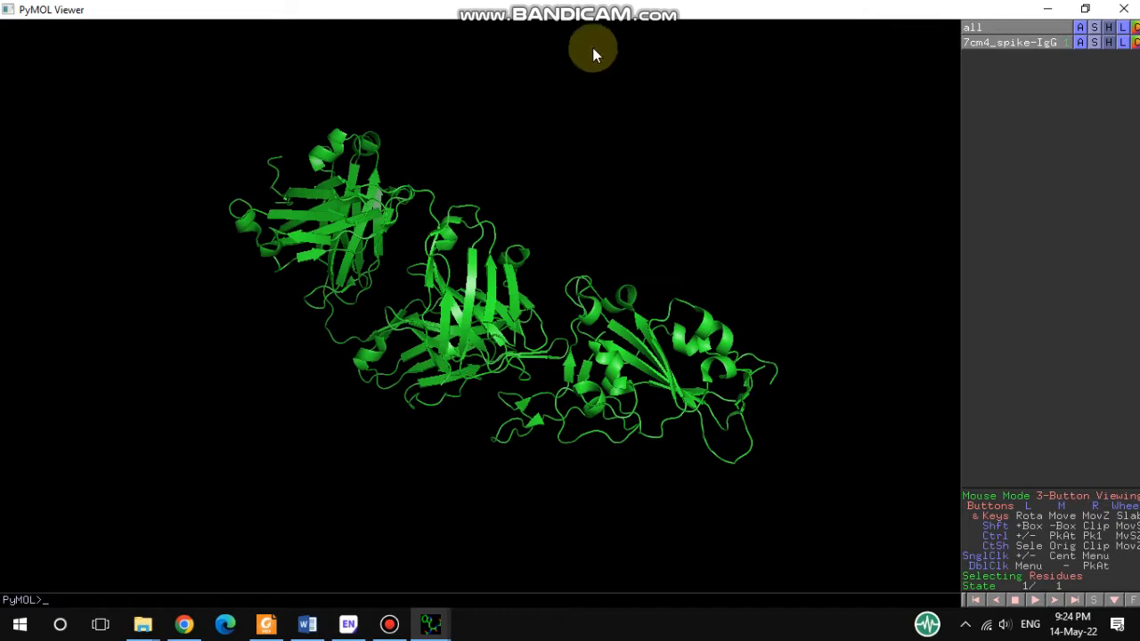
# - Apply the pretty preset to the 7cm4_spike-IgG object
pyautogui.moveTo(609, 7)
pyautogui.moveTo(438, 223); pyautogui.dragTo(470, 260)
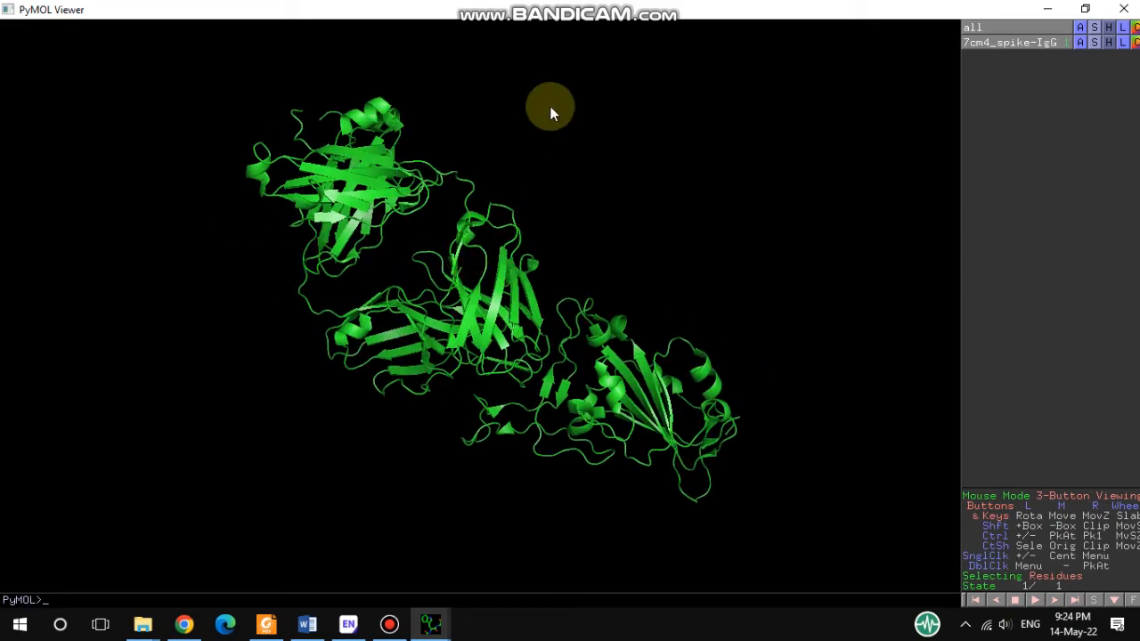
pyautogui.click(1080, 43)
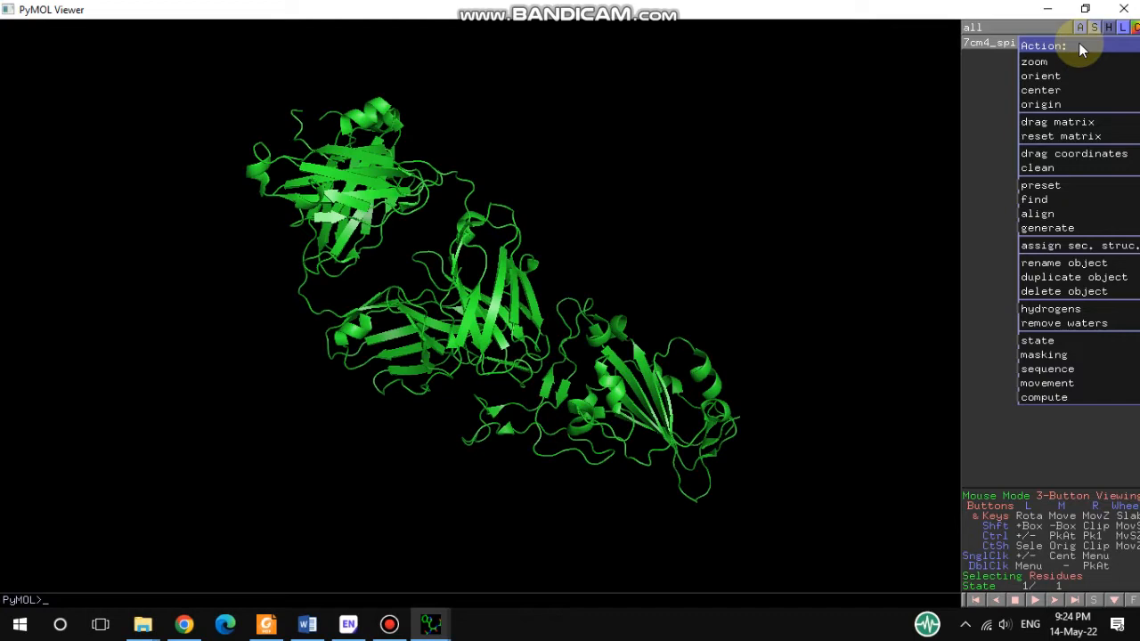
pyautogui.moveTo(1046, 187)
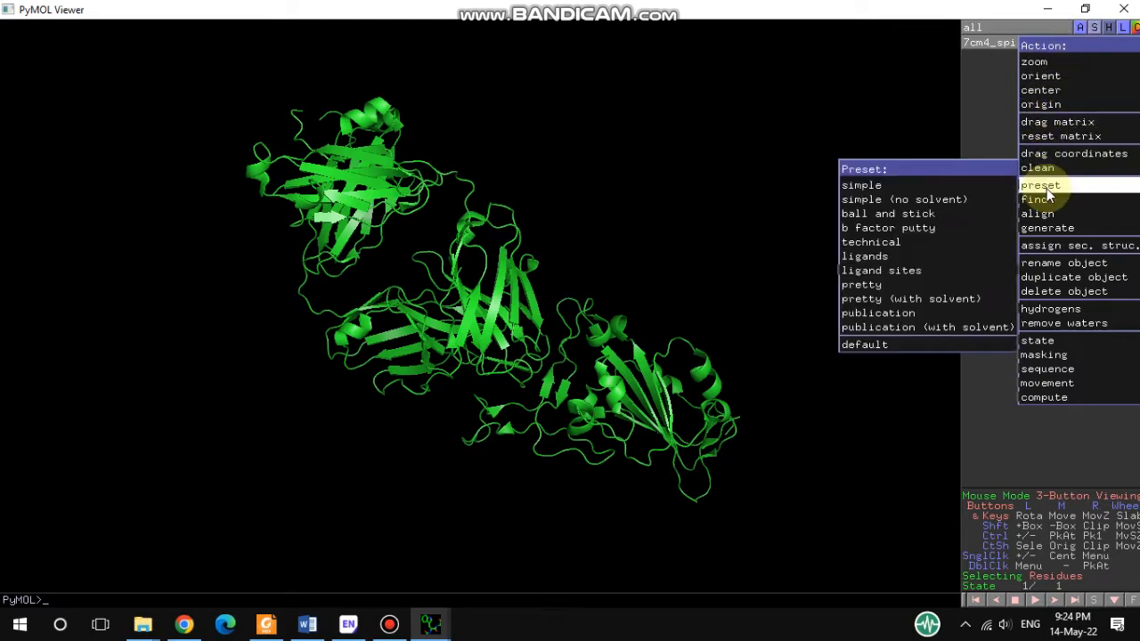
pyautogui.click(890, 285)
# - Rotate the complex so it lies horizontally and store the view as scene 001 with the command "scene 001, store"
pyautogui.moveTo(346, 174); pyautogui.dragTo(382, 306)
pyautogui.moveTo(663, 190)
pyautogui.mouseDown()
pyautogui.moveTo(576, 247)
pyautogui.moveTo(594, 255)
pyautogui.moveTo(684, 224)
pyautogui.moveTo(689, 185)
pyautogui.moveTo(658, 180)
pyautogui.mouseUp()
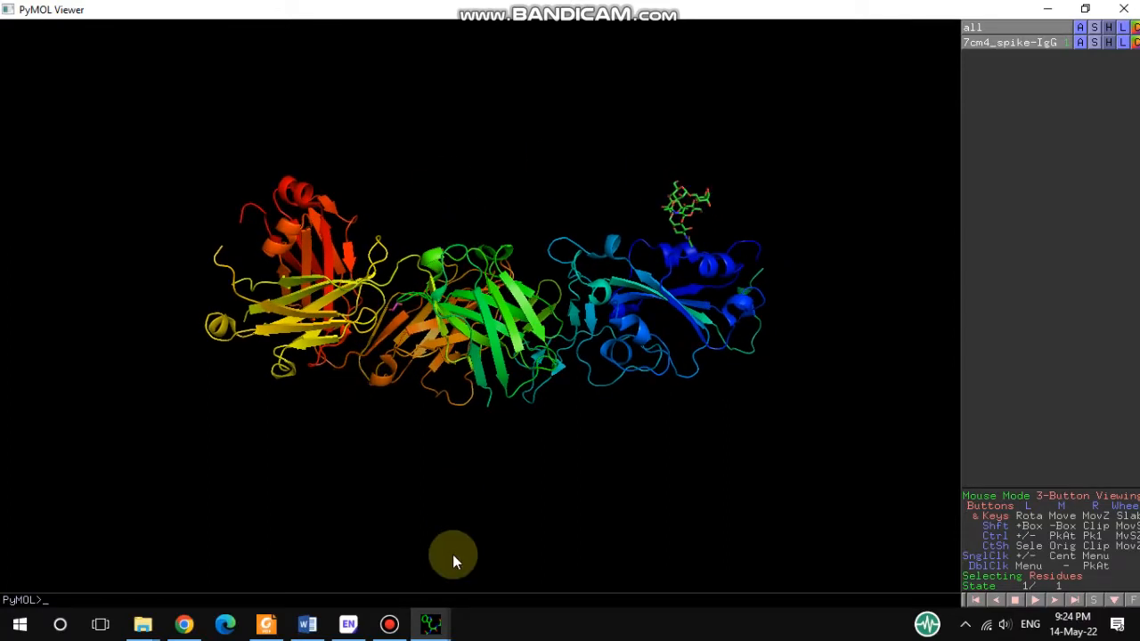
pyautogui.moveTo(428, 621)
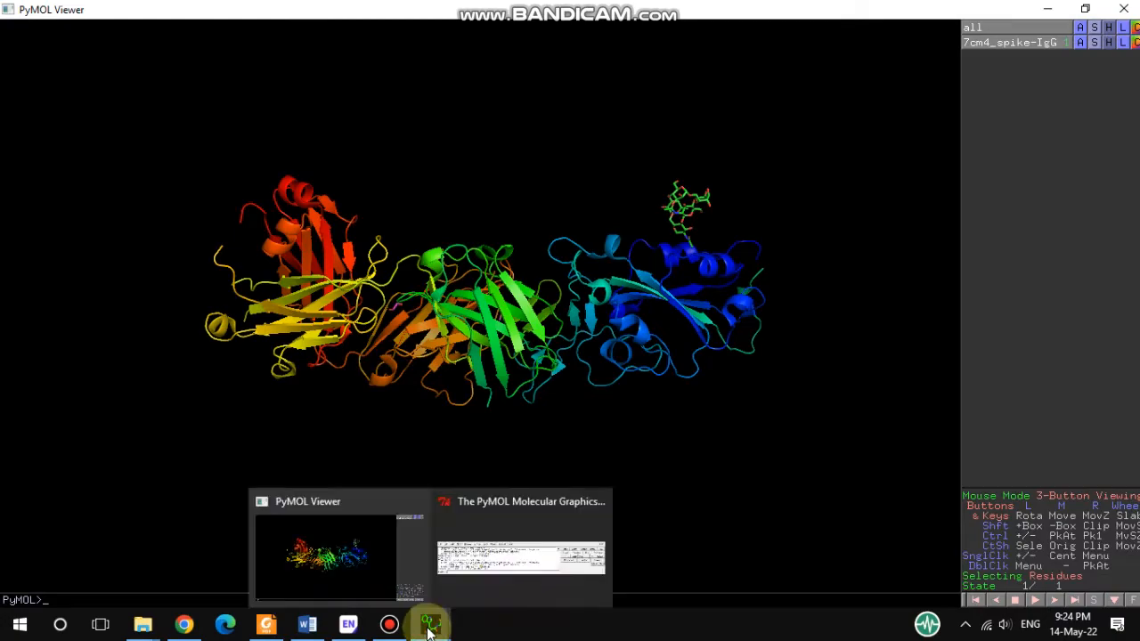
pyautogui.click(497, 530)
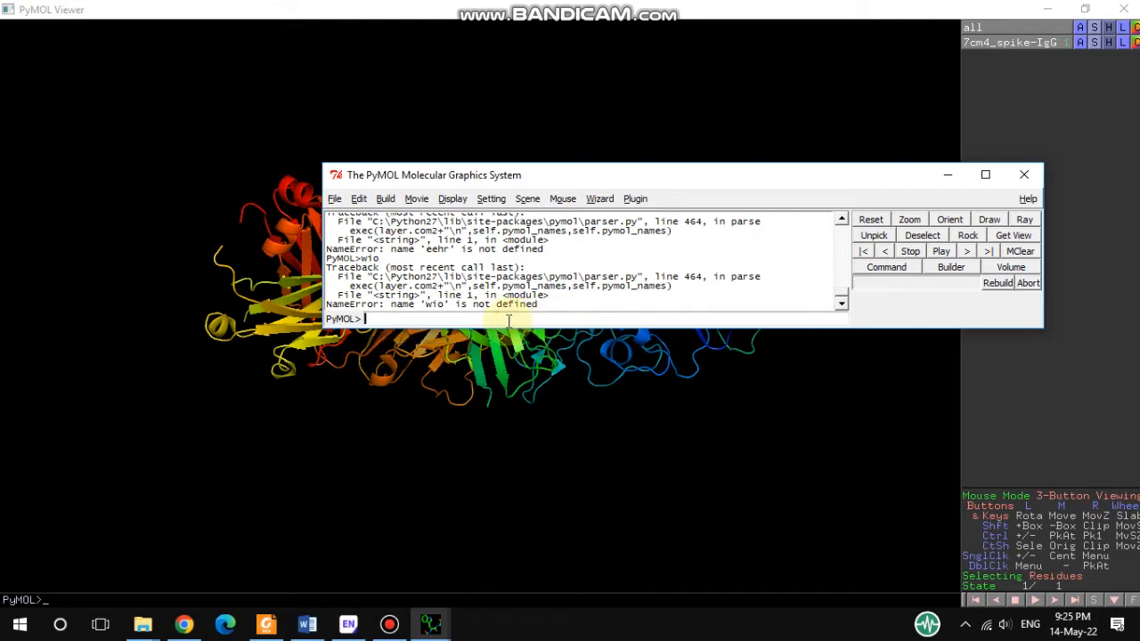
pyautogui.write('scene 001, store')
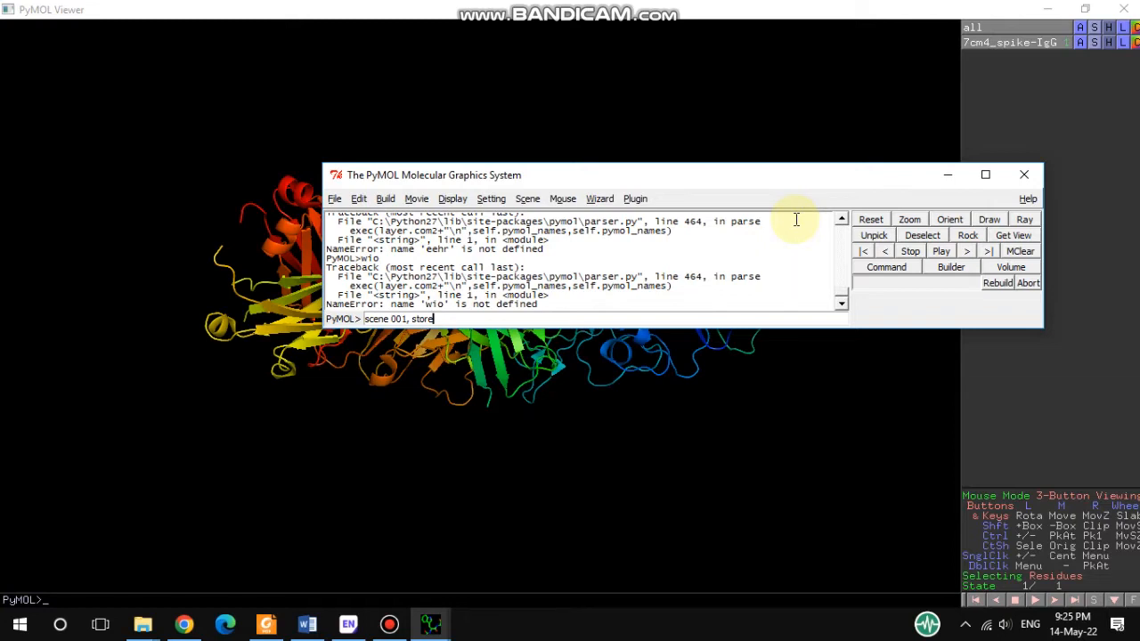
pyautogui.press('Return')
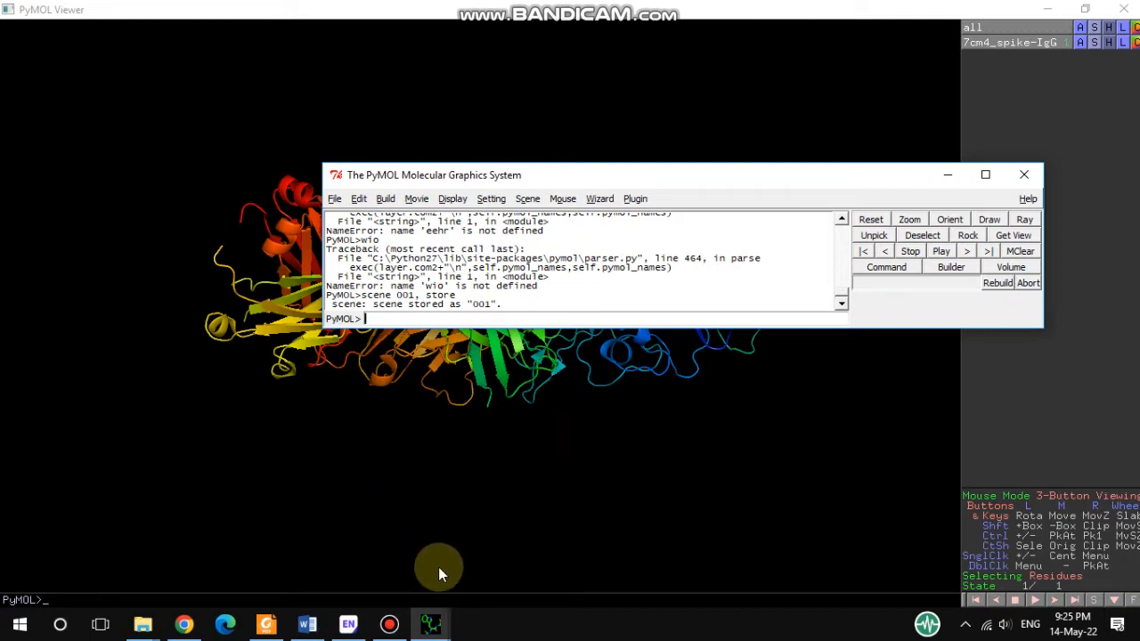
pyautogui.click(949, 175)
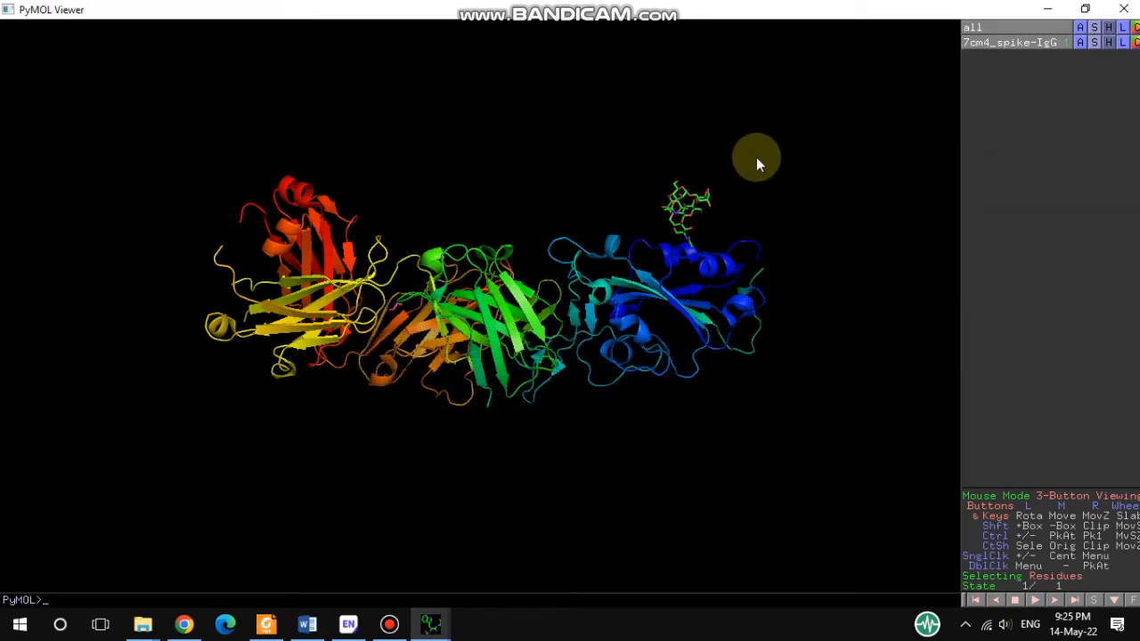
# - Turn on the scene buttons in the viewer and recall scene 001
pyautogui.press('Escape')
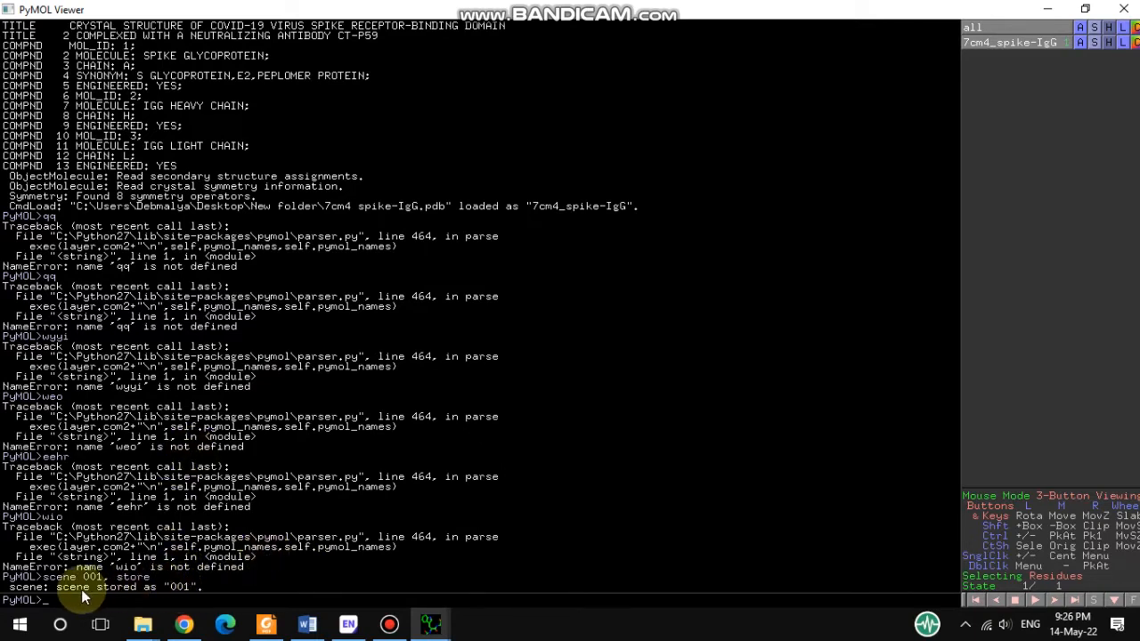
pyautogui.rightClick(179, 587)
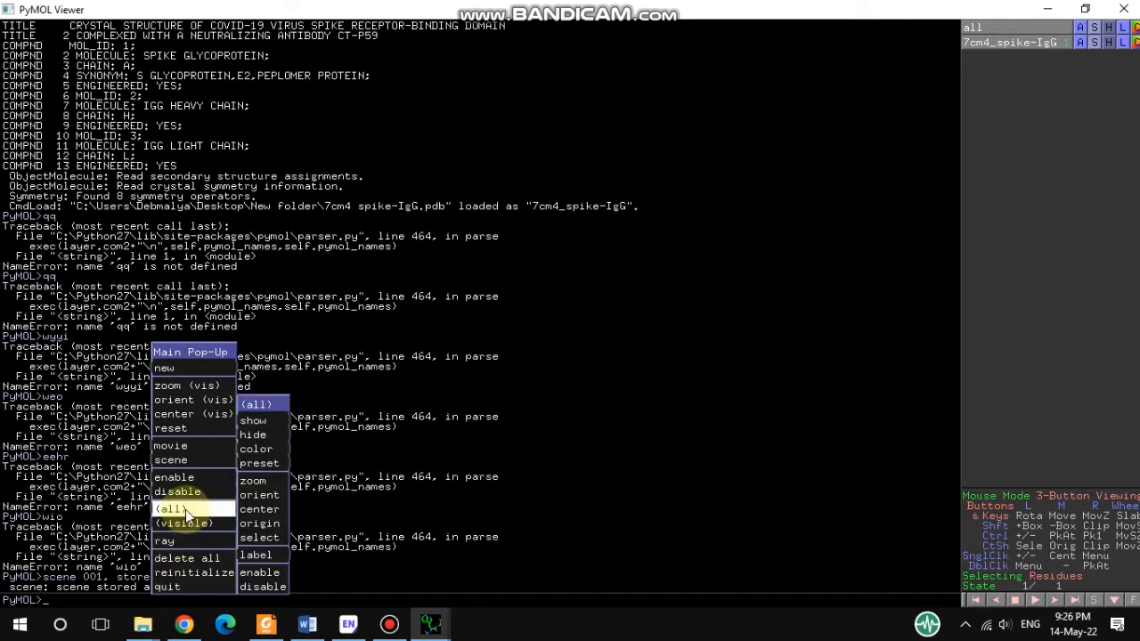
pyautogui.moveTo(187, 468)
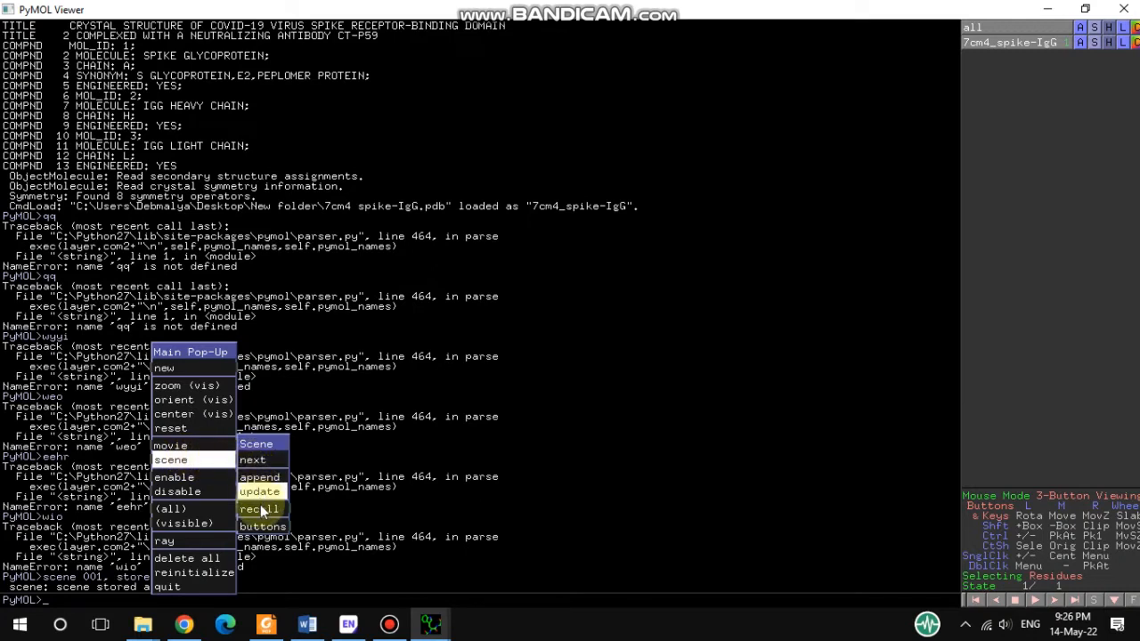
pyautogui.moveTo(264, 532)
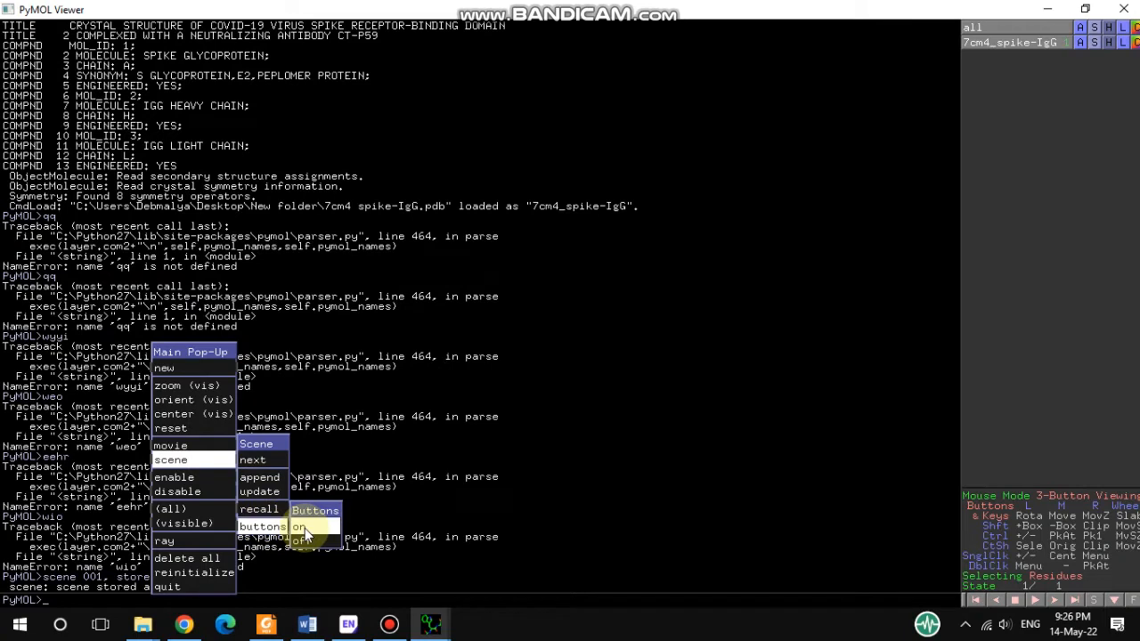
pyautogui.click(303, 528)
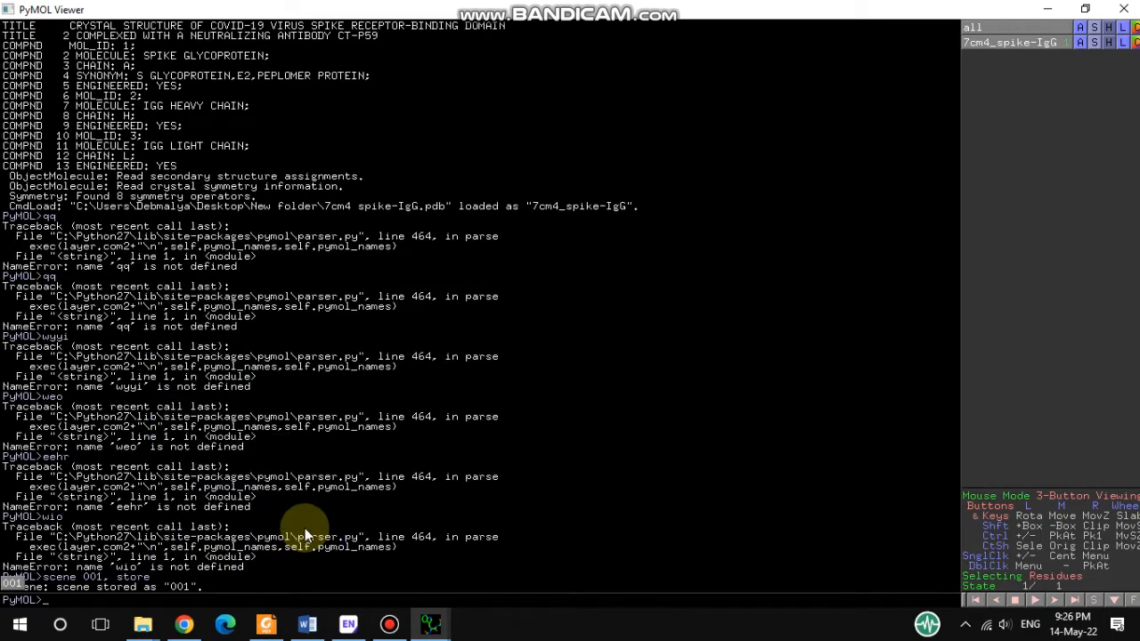
pyautogui.click(21, 583)
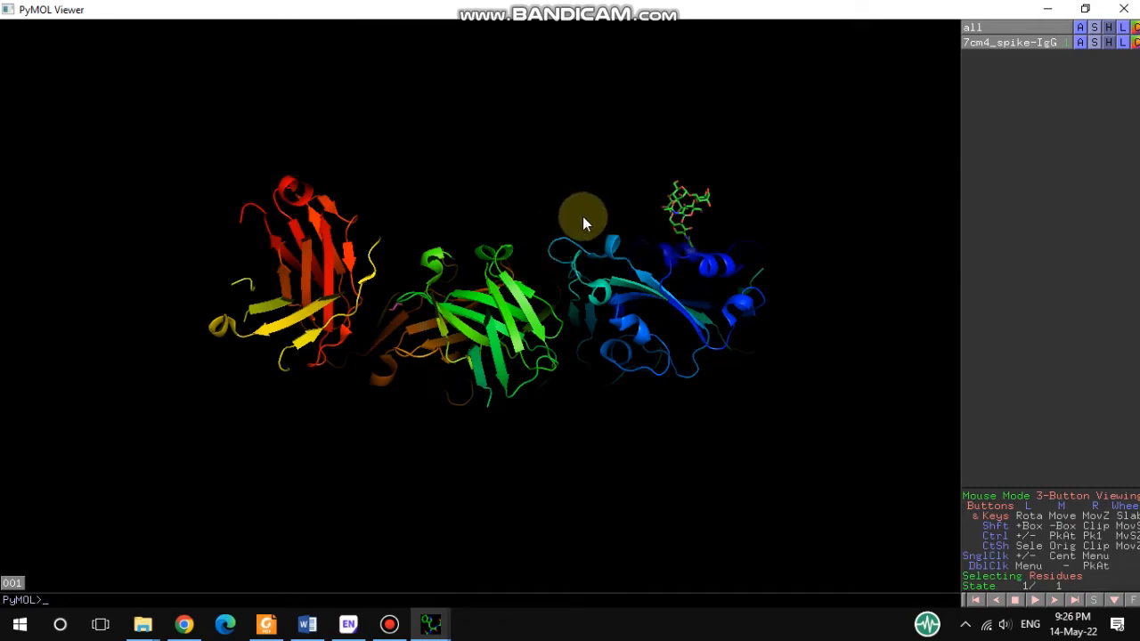
# - Rotate and zoom in on the middle of the complex and store this view as scene 002 with the command "scene 002, store"
pyautogui.moveTo(583, 216); pyautogui.dragTo(494, 415)
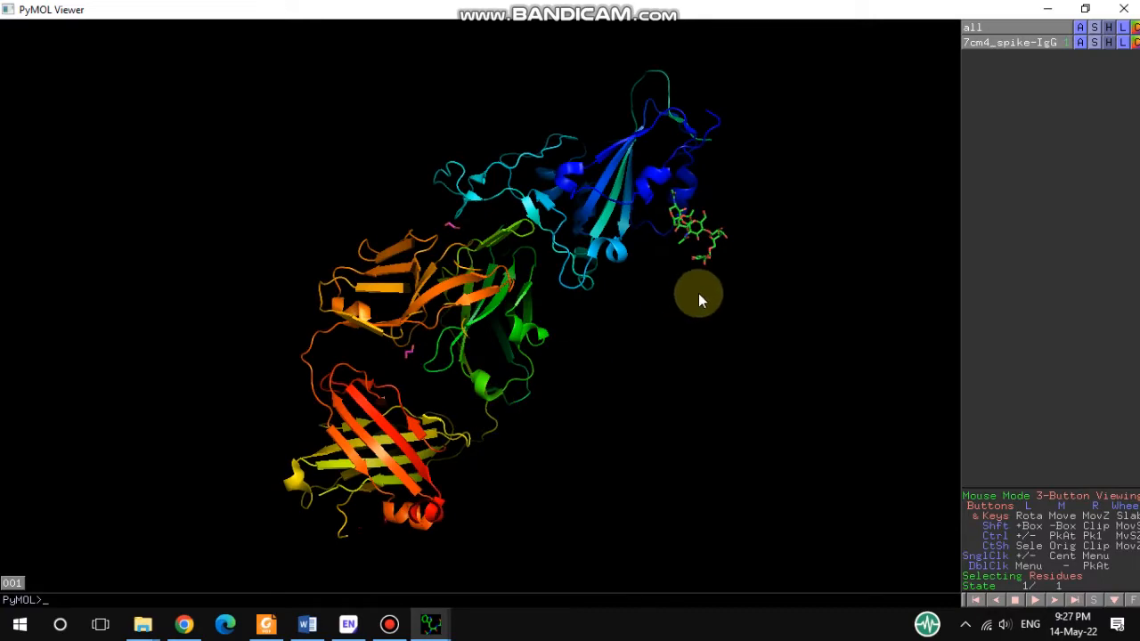
pyautogui.moveTo(698, 294); pyautogui.dragTo(693, 392)
pyautogui.moveTo(692, 391); pyautogui.dragTo(695, 485, button='right')
pyautogui.moveTo(670, 188); pyautogui.dragTo(669, 218)
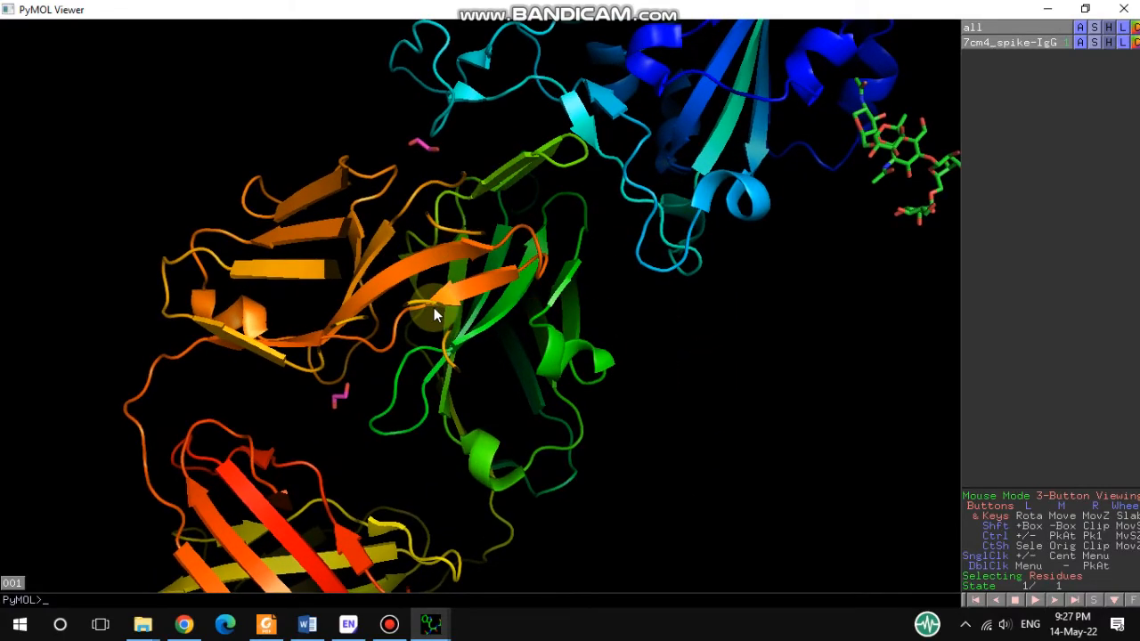
pyautogui.moveTo(433, 307)
pyautogui.mouseDown()
pyautogui.moveTo(430, 345)
pyautogui.moveTo(448, 235)
pyautogui.moveTo(435, 288)
pyautogui.mouseUp()
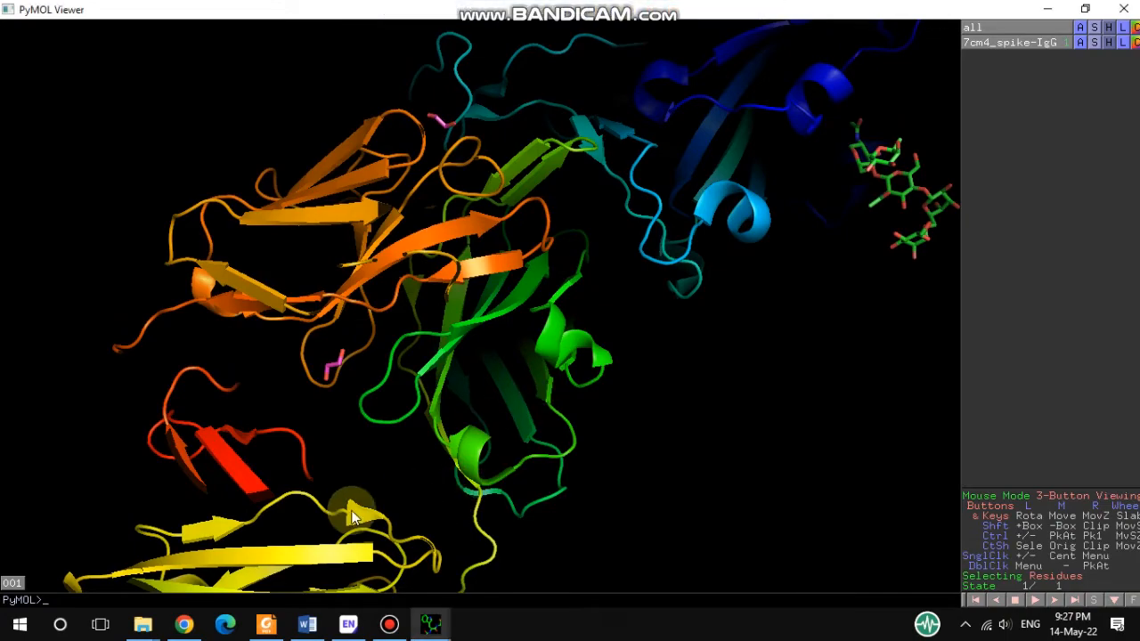
pyautogui.moveTo(434, 628)
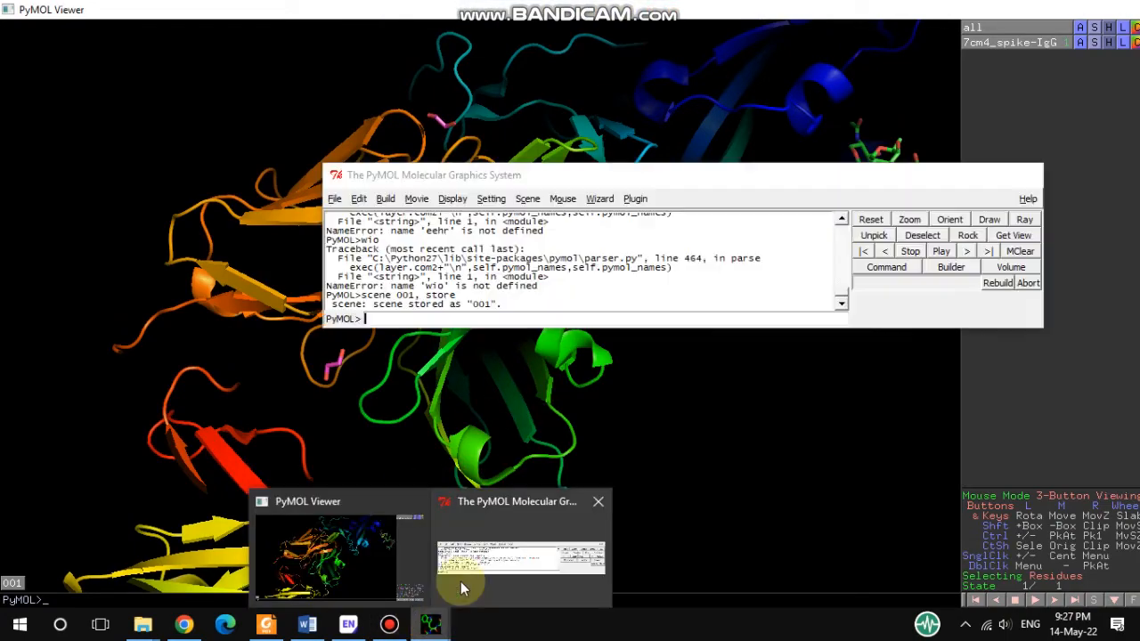
pyautogui.click(460, 581)
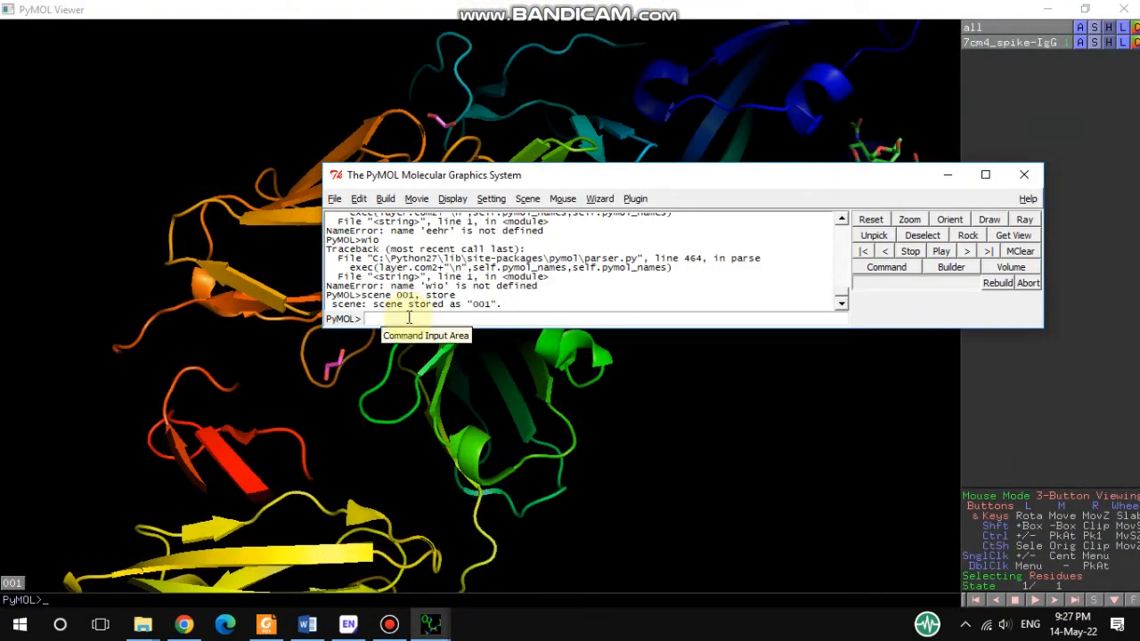
pyautogui.write('scene 002, store')
pyautogui.press('Return')
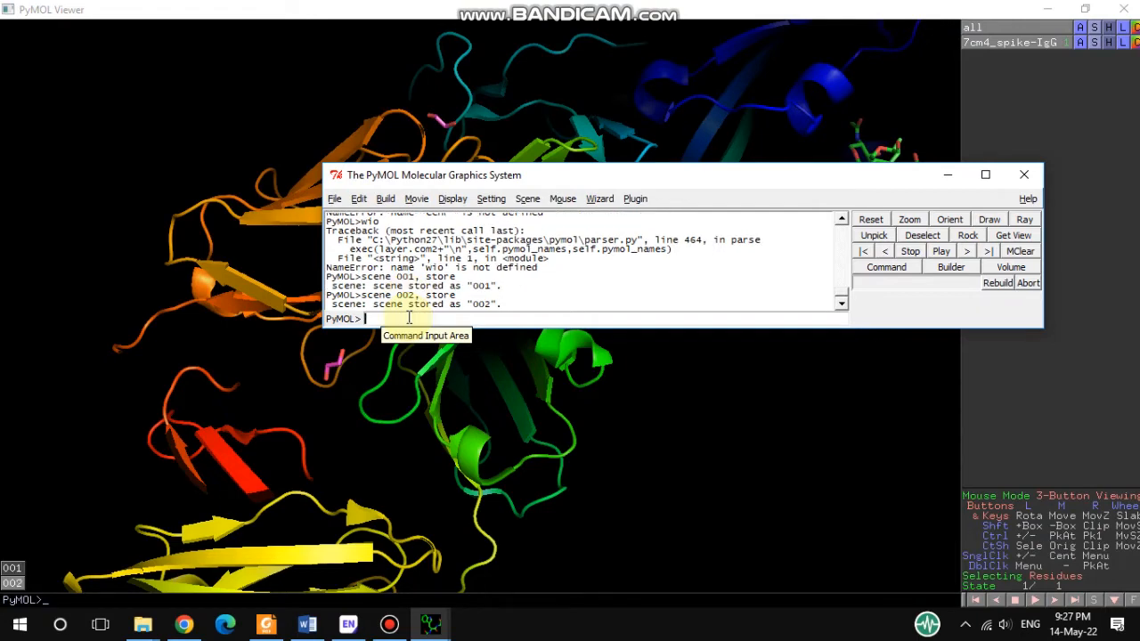
pyautogui.click(946, 176)
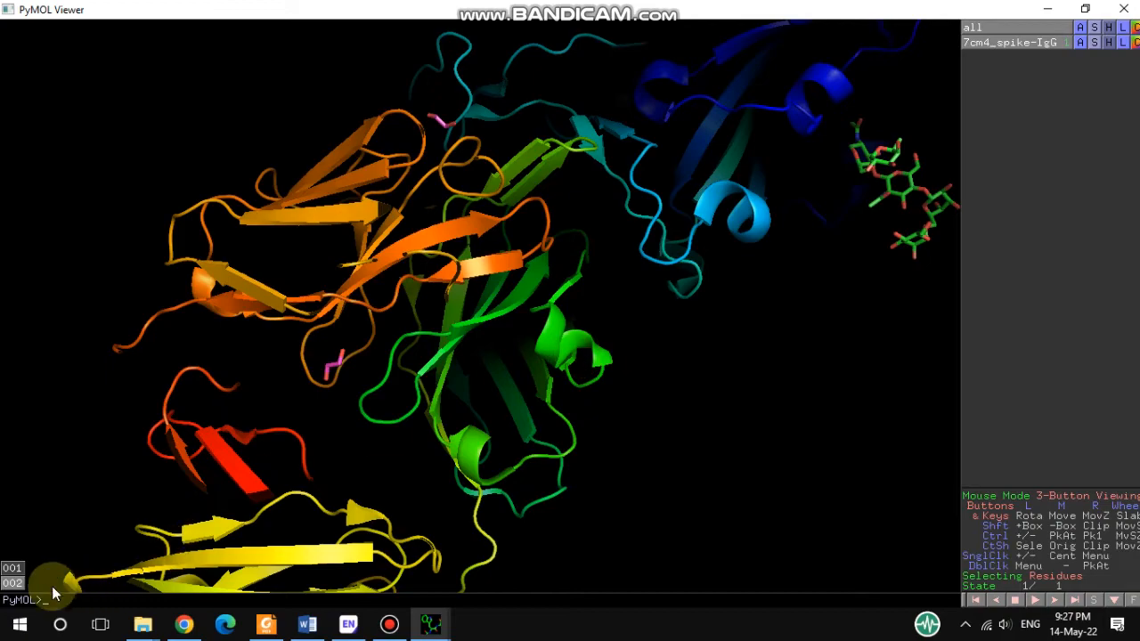
# - Recall scene 001 and scene 002 to compare the stored views, and inspect the close-up from another angle
pyautogui.click(11, 568)
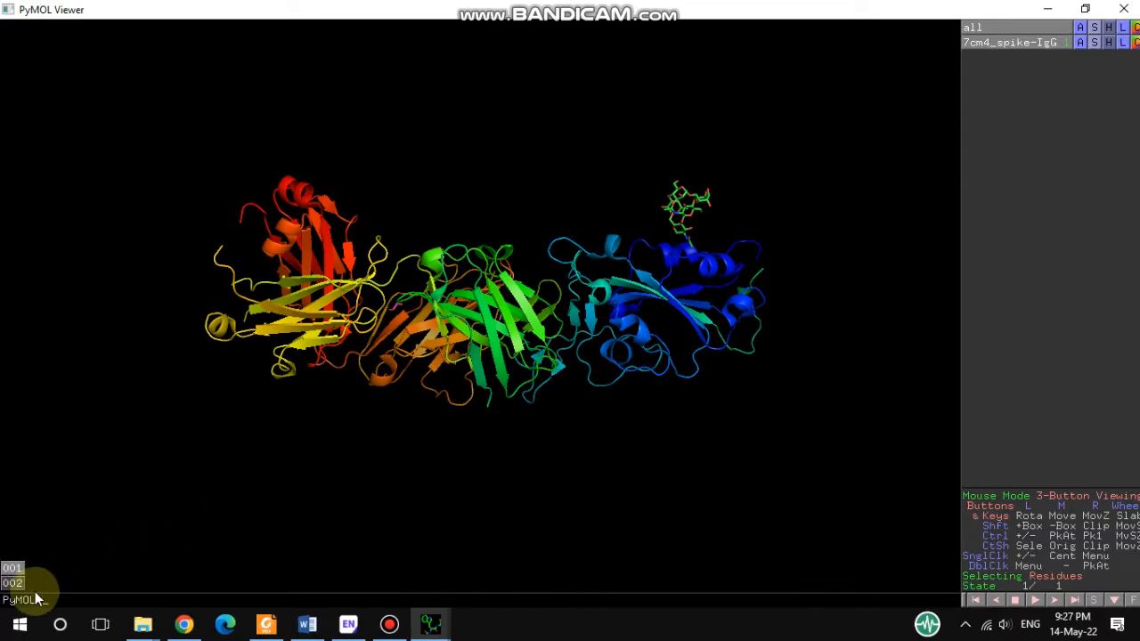
pyautogui.click(14, 584)
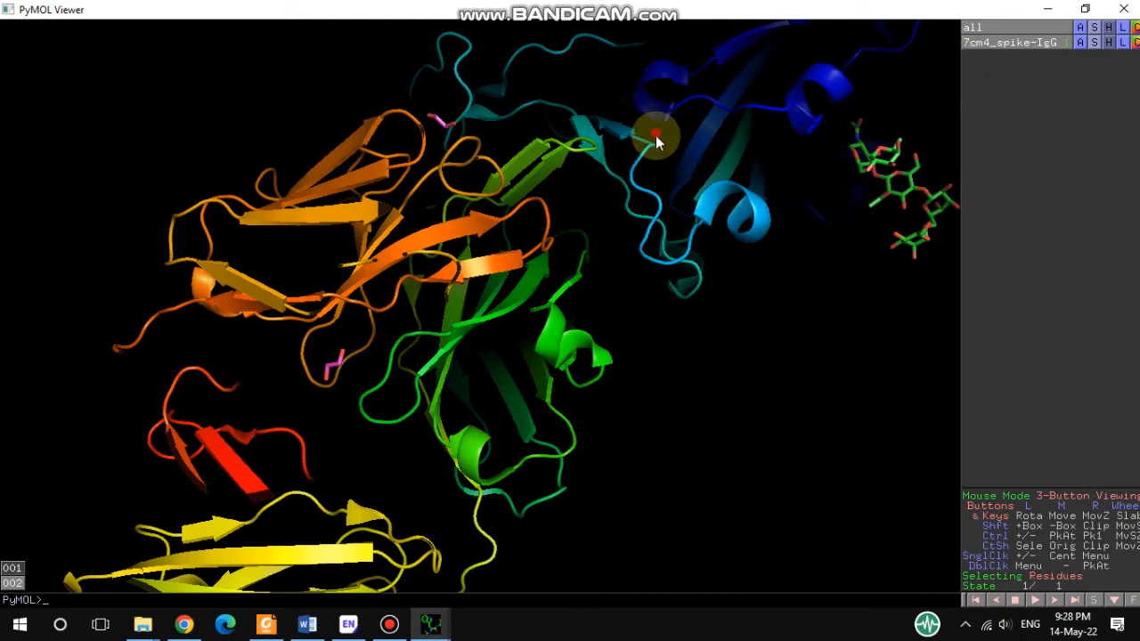
pyautogui.moveTo(655, 138); pyautogui.dragTo(615, 200)
pyautogui.moveTo(227, 389); pyautogui.dragTo(457, 332)
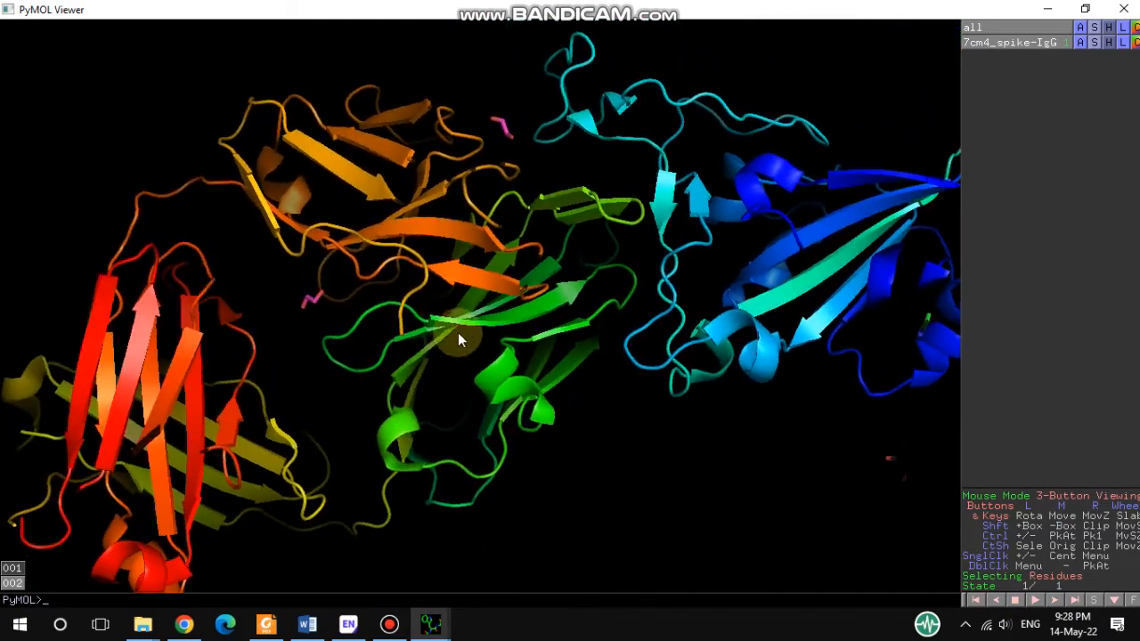
# - Display the residue sequence above the structure, return to scene 001 and tilt the complex slightly
pyautogui.click(1094, 600)
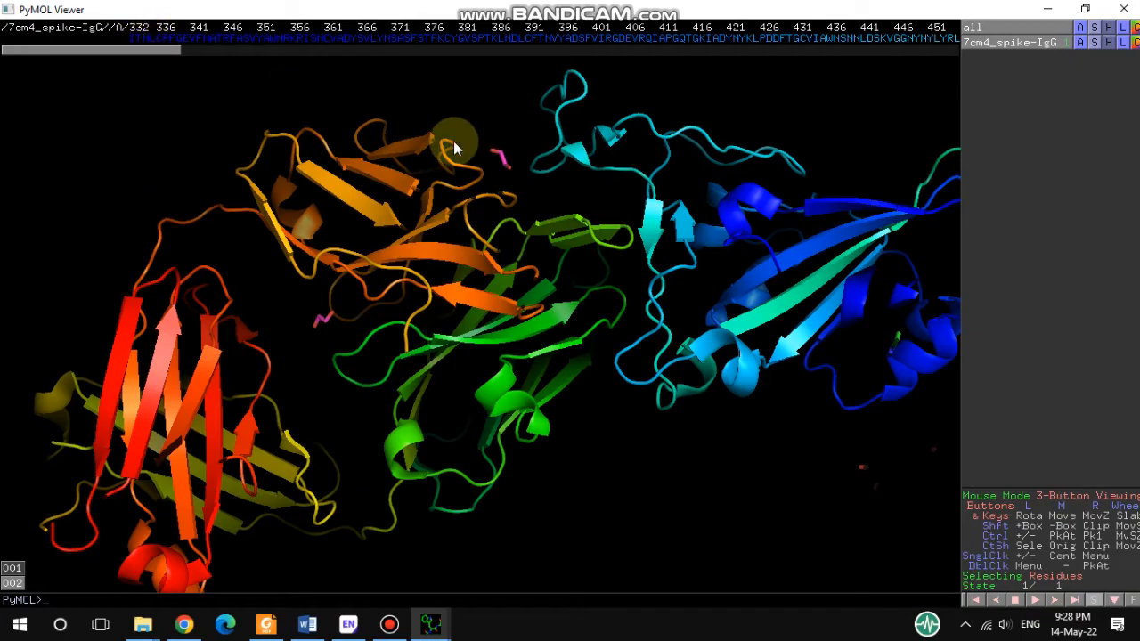
pyautogui.moveTo(453, 143); pyautogui.dragTo(725, 140)
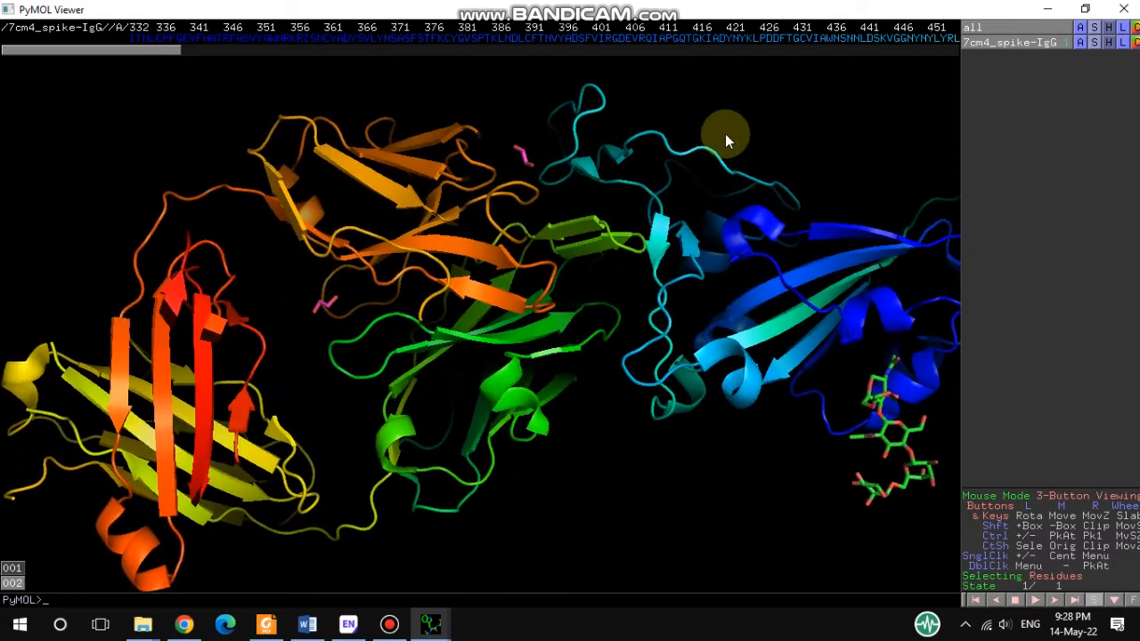
pyautogui.click(12, 568)
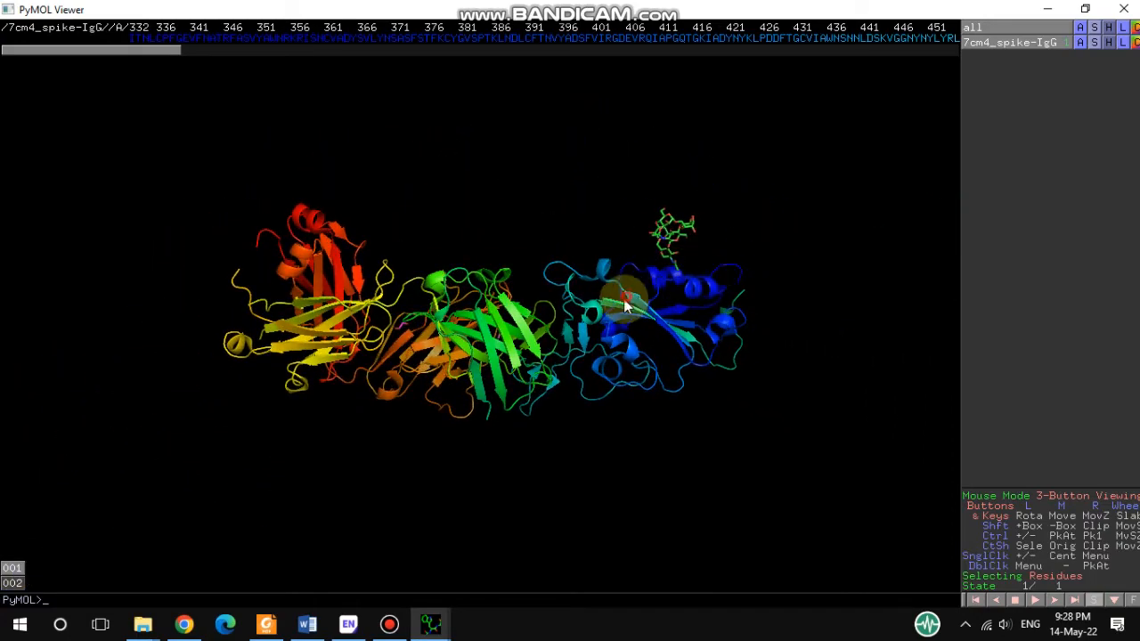
pyautogui.moveTo(623, 299); pyautogui.dragTo(623, 307)
pyautogui.moveTo(543, 311); pyautogui.dragTo(481, 263)
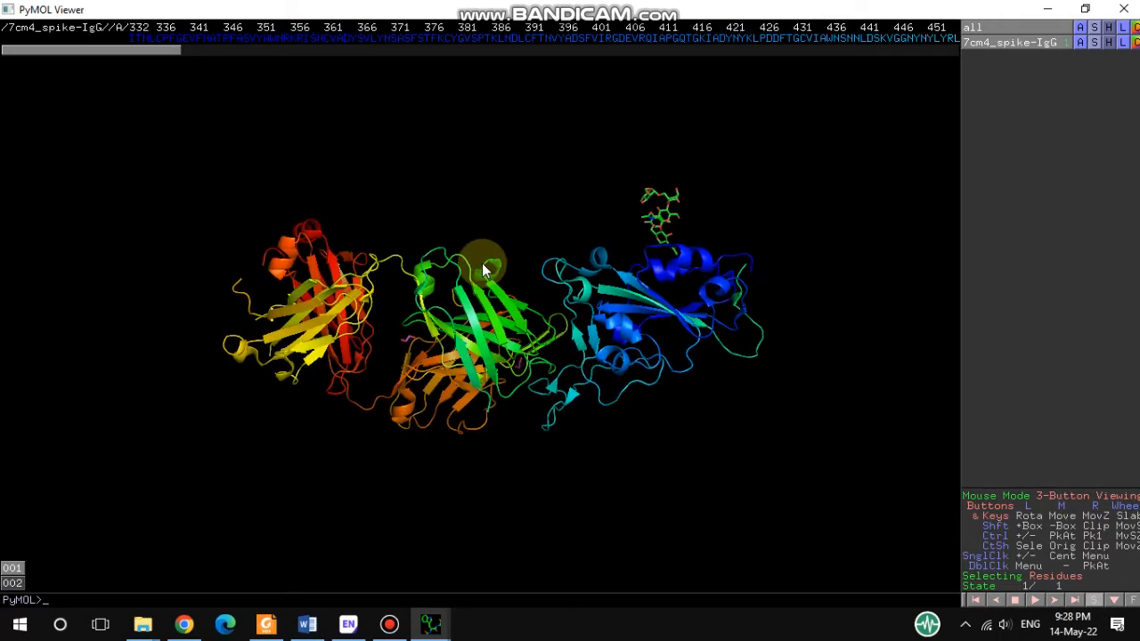
# - Select the chain A residues CYFPLQSYGFQPTNG in the sequence and rename the selection ligand1
pyautogui.click(554, 394)
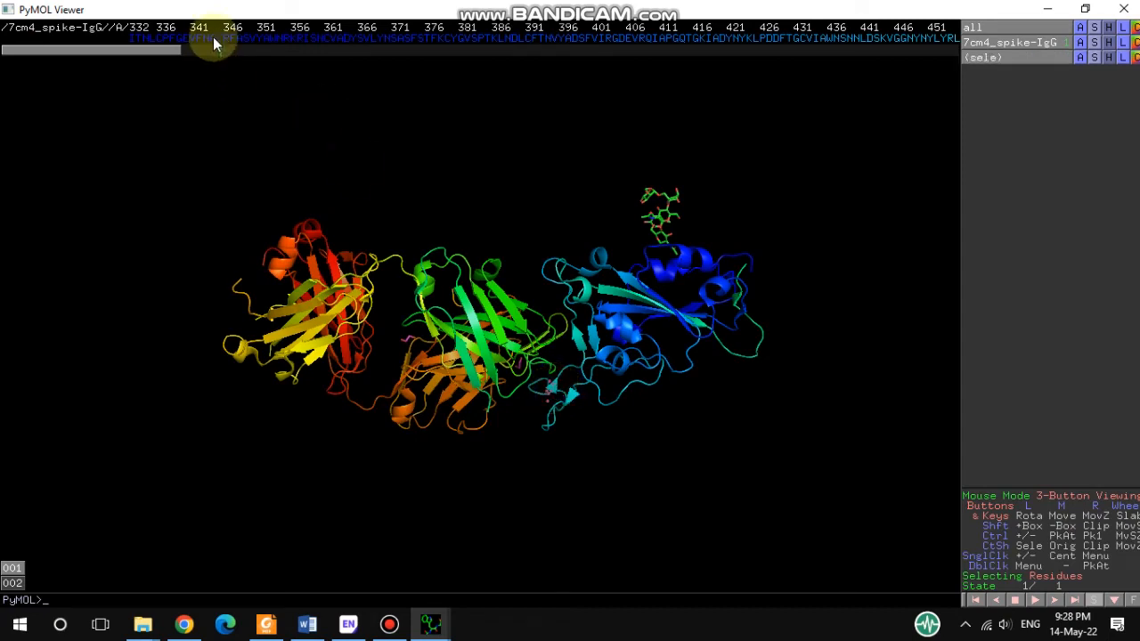
pyautogui.moveTo(165, 57); pyautogui.dragTo(275, 57)
pyautogui.moveTo(610, 39); pyautogui.dragTo(697, 38)
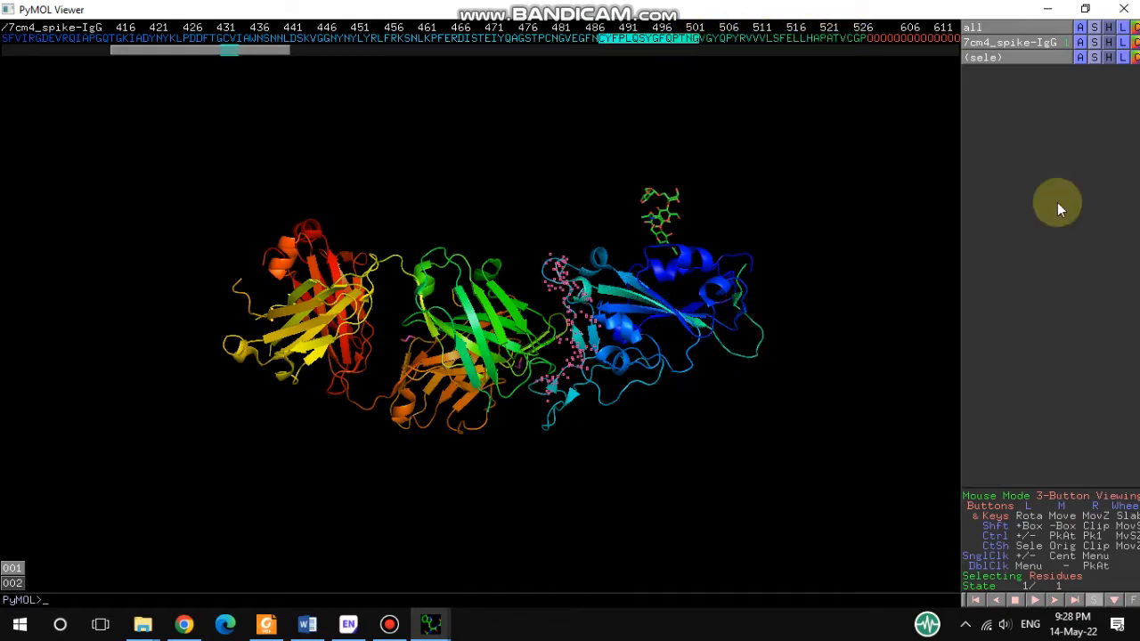
pyautogui.click(1081, 58)
pyautogui.click(1076, 93)
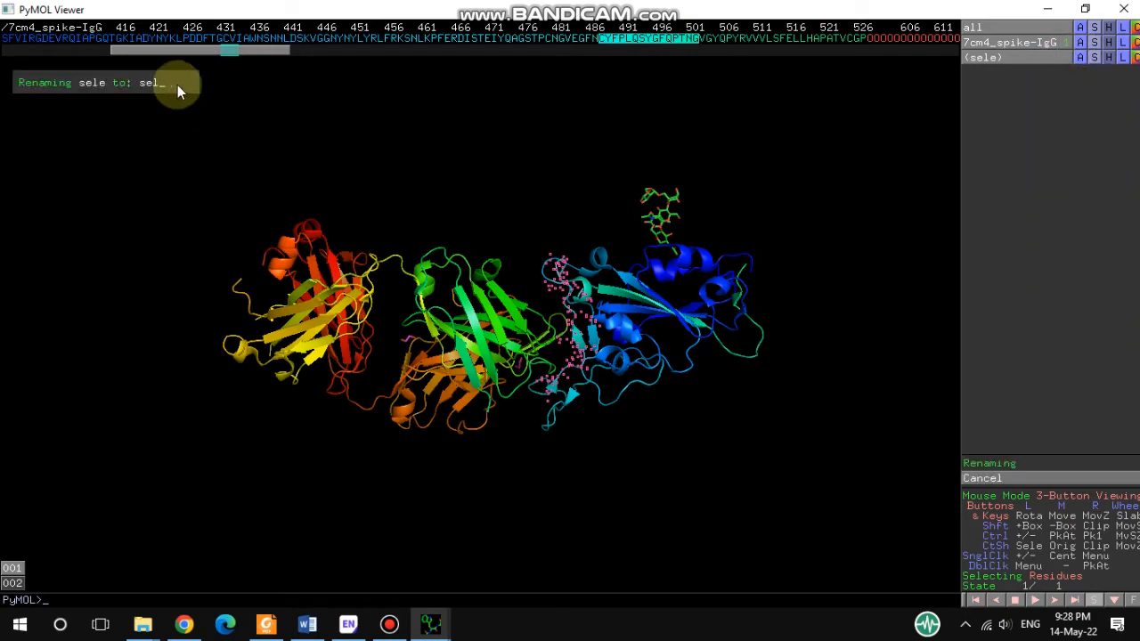
pyautogui.write('ligand1')
pyautogui.press('Return')
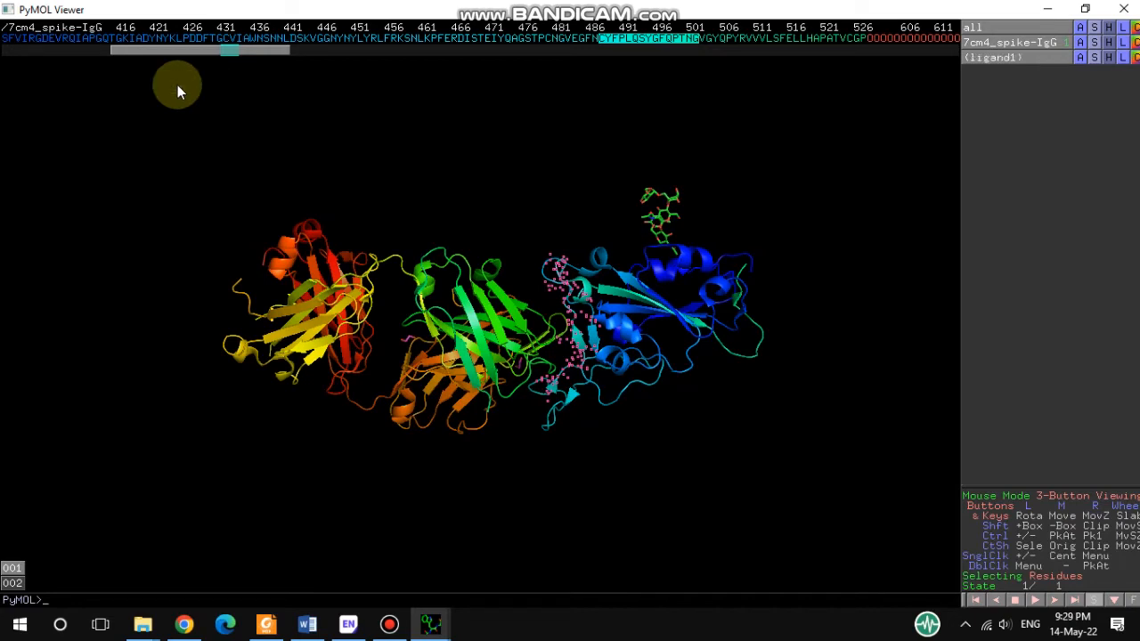
# - Show the ligand1 selection as sticks and clear the selection highlight
pyautogui.click(1096, 58)
pyautogui.moveTo(1083, 78)
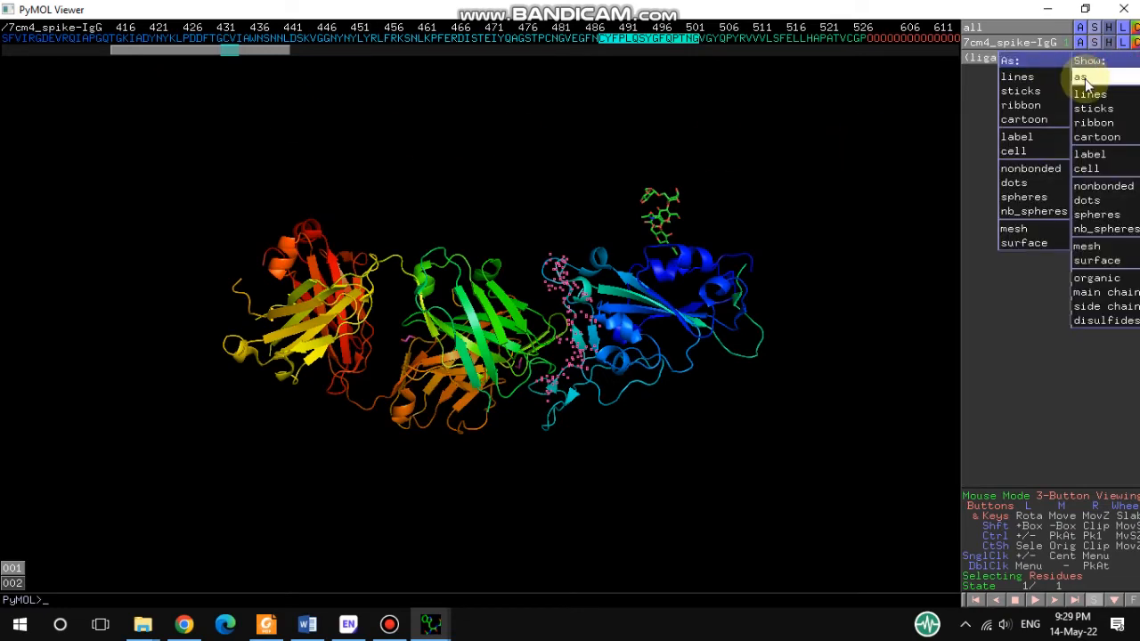
pyautogui.click(1022, 92)
pyautogui.click(702, 203)
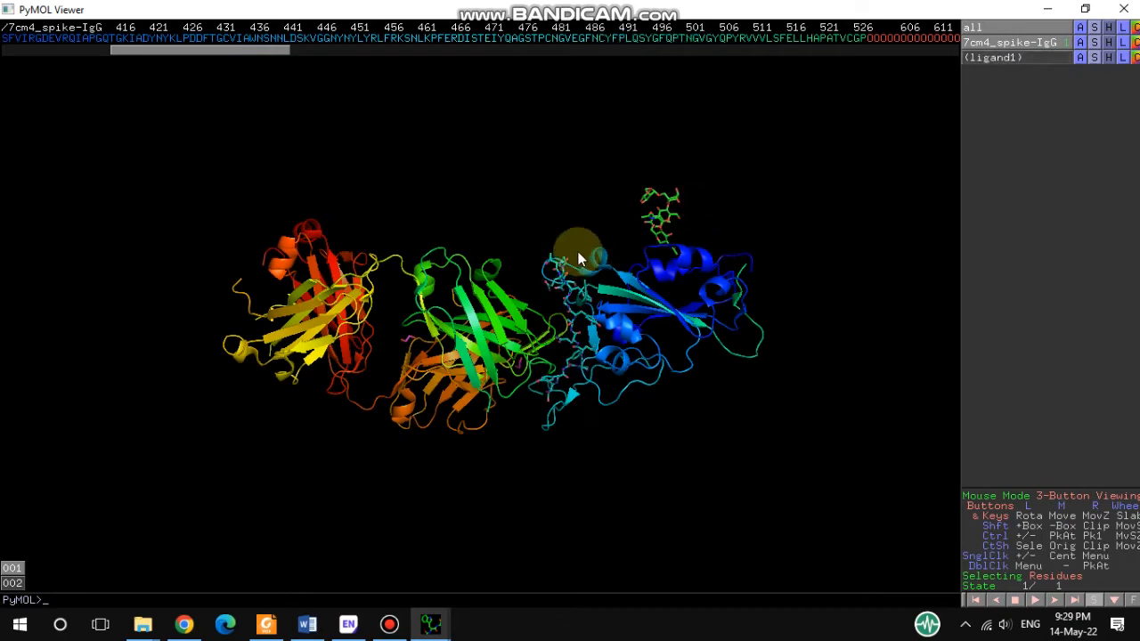
# - Store a close-up view of the ligand1 sticks and the adjoining green antibody domain as scene 003
pyautogui.moveTo(598, 277)
pyautogui.mouseDown()
pyautogui.moveTo(608, 314)
pyautogui.moveTo(604, 289)
pyautogui.mouseUp()
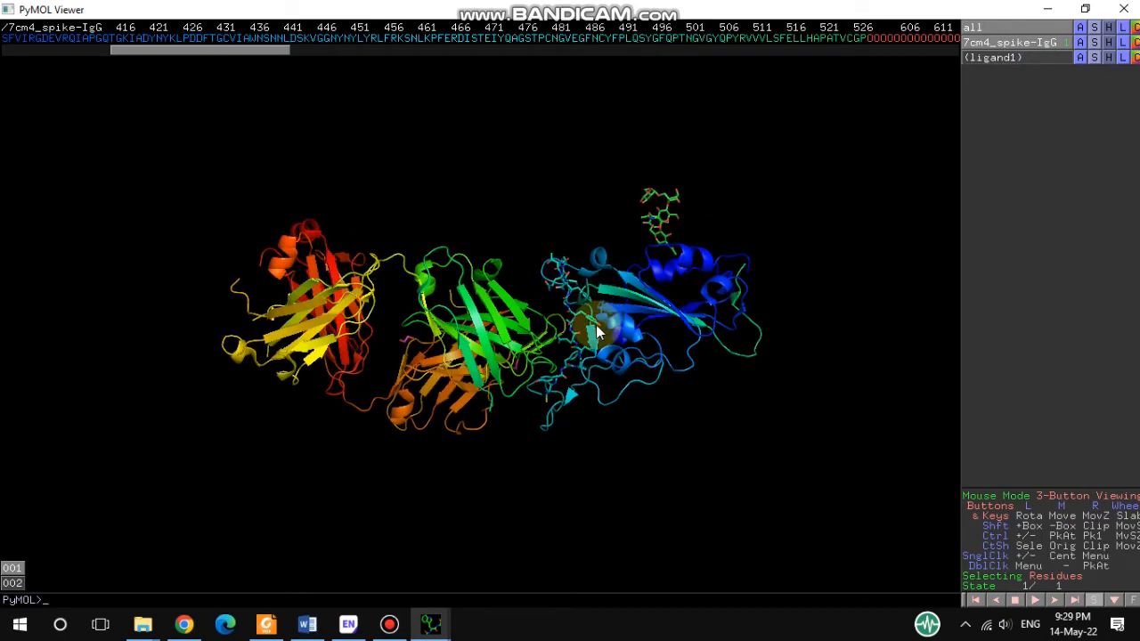
pyautogui.moveTo(596, 325); pyautogui.dragTo(668, 619, button='right')
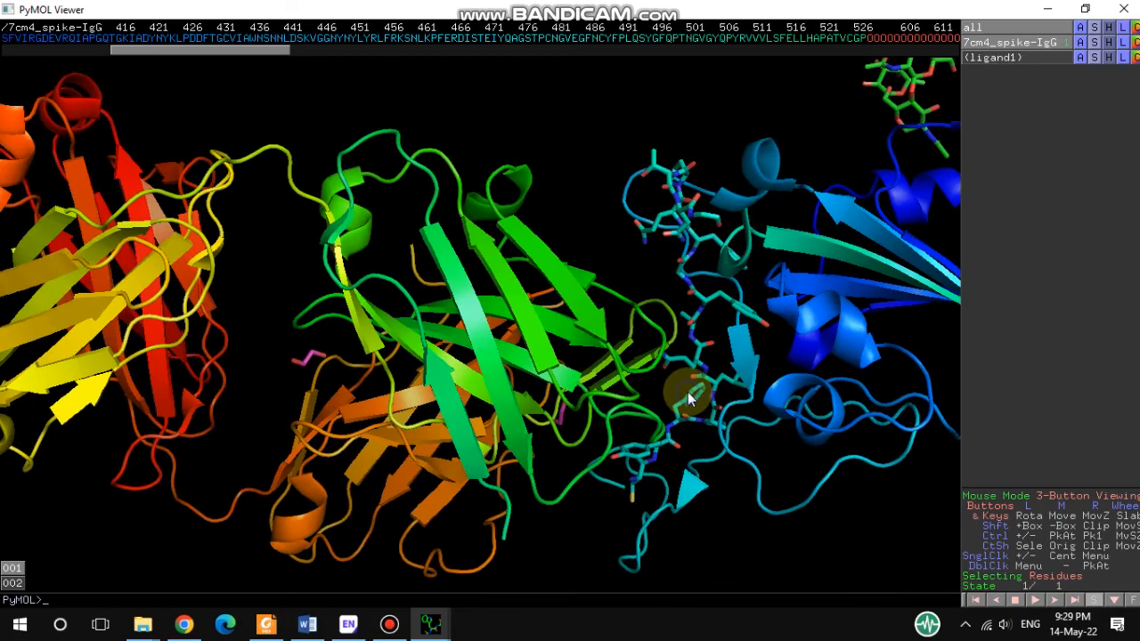
pyautogui.moveTo(687, 392); pyautogui.dragTo(701, 461, button='right')
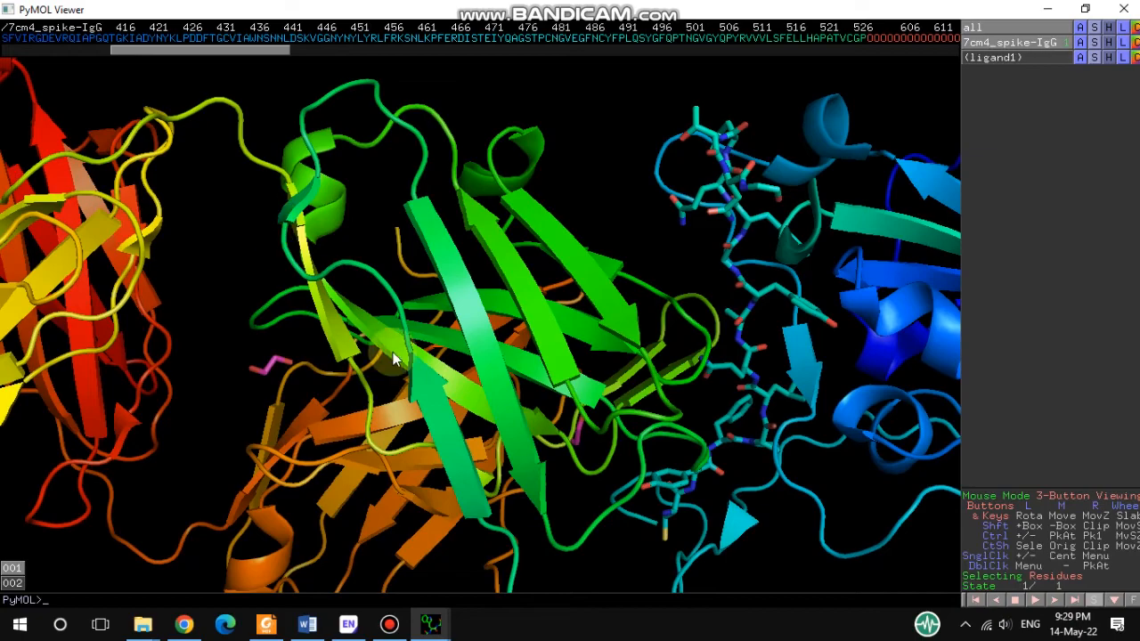
pyautogui.click(431, 625)
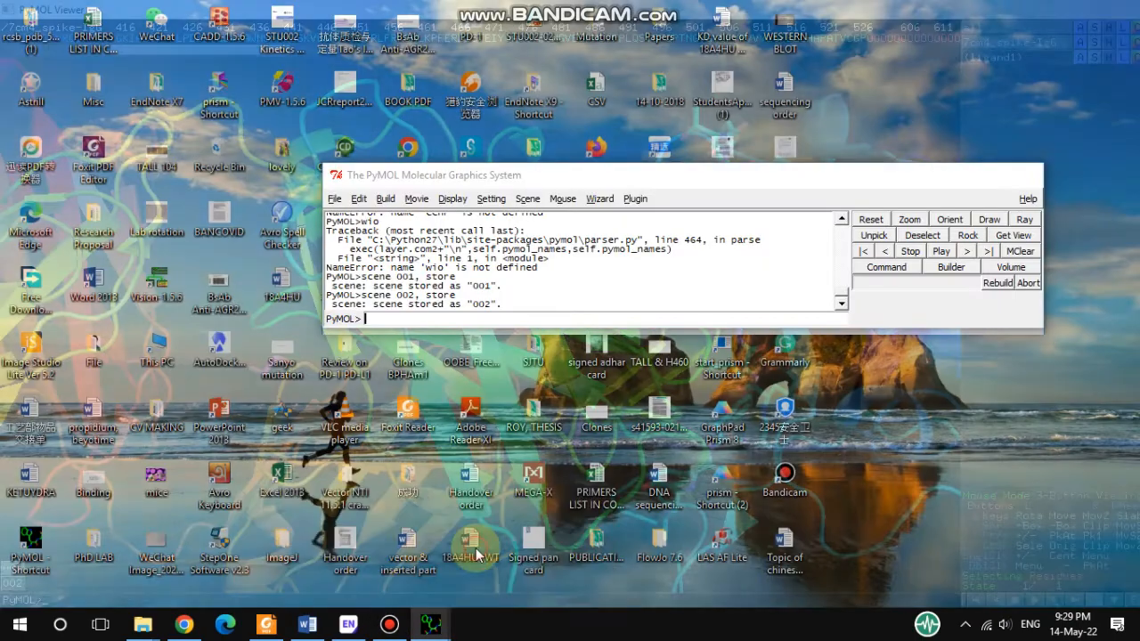
pyautogui.click(522, 547)
pyautogui.write('s')
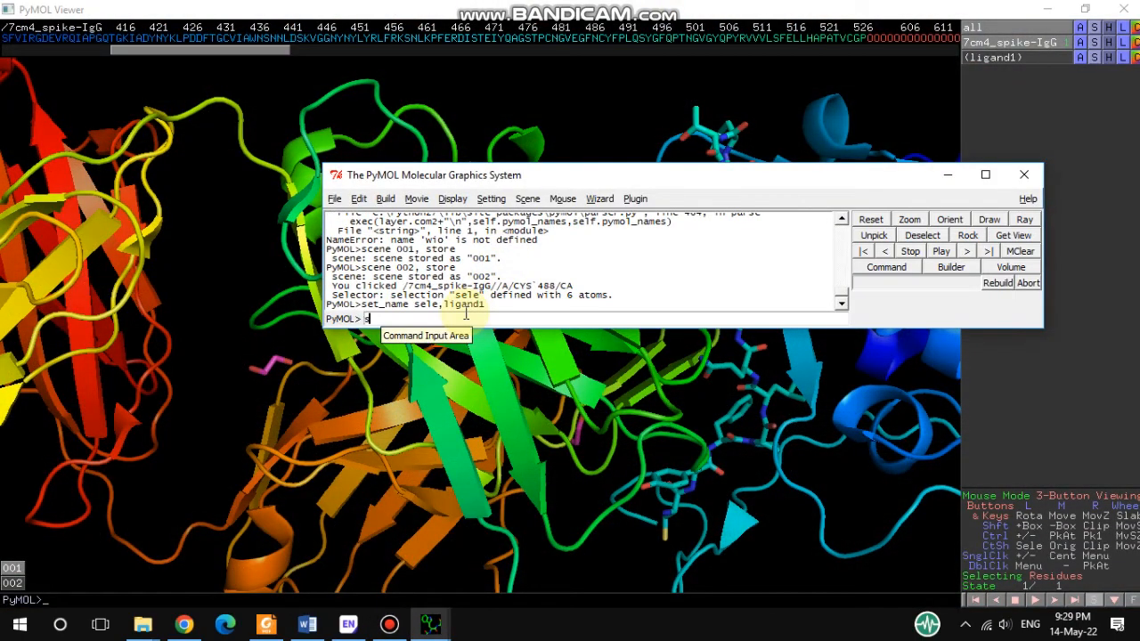
pyautogui.write('cene 003, store')
pyautogui.press('Return')
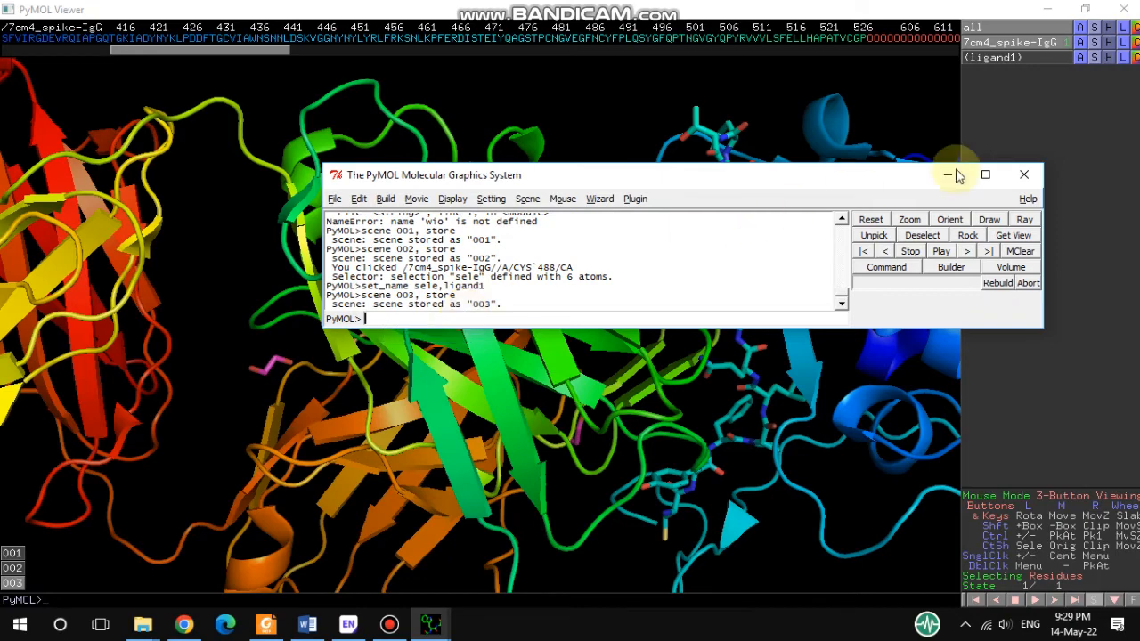
pyautogui.click(948, 175)
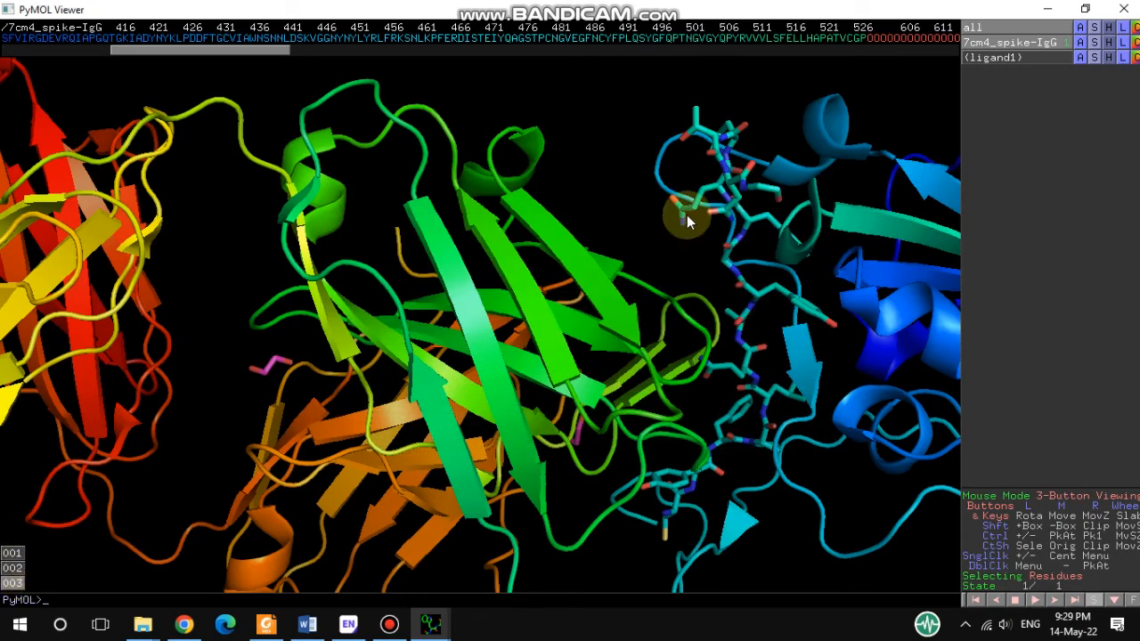
# - Recall scenes 001, 002 and 003 in turn to compare the stored views
pyautogui.click(16, 553)
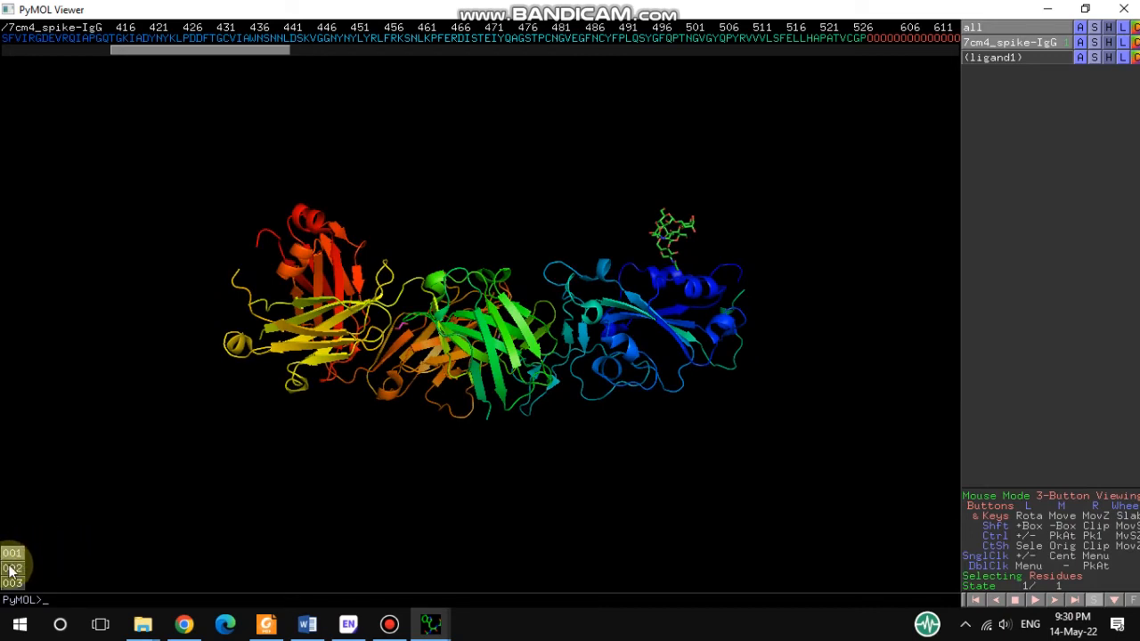
pyautogui.click(10, 570)
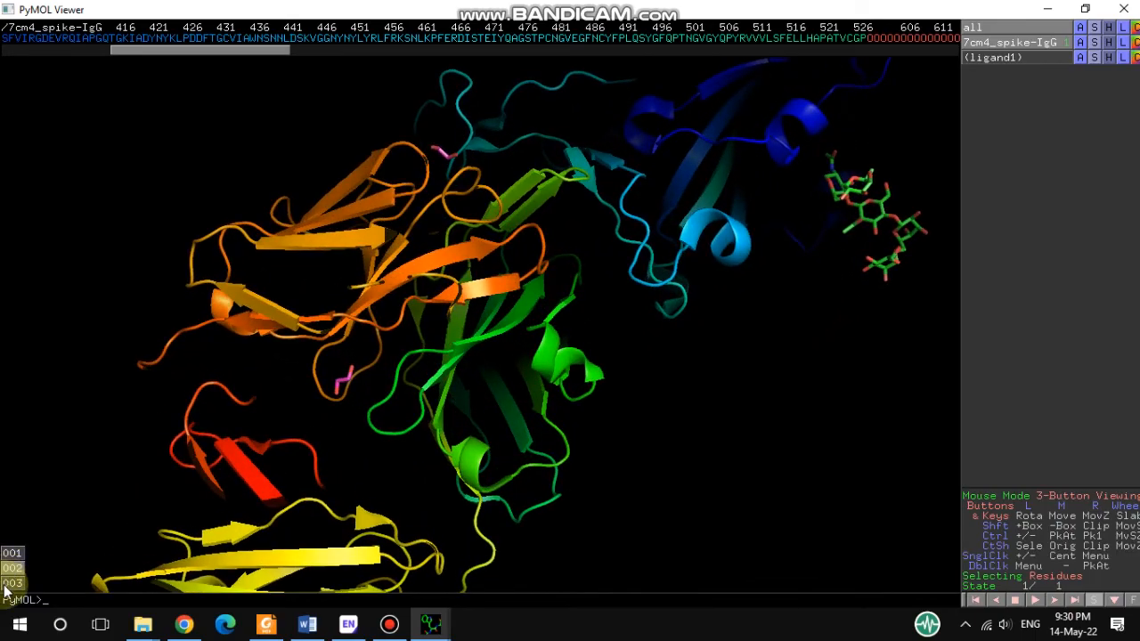
pyautogui.click(7, 585)
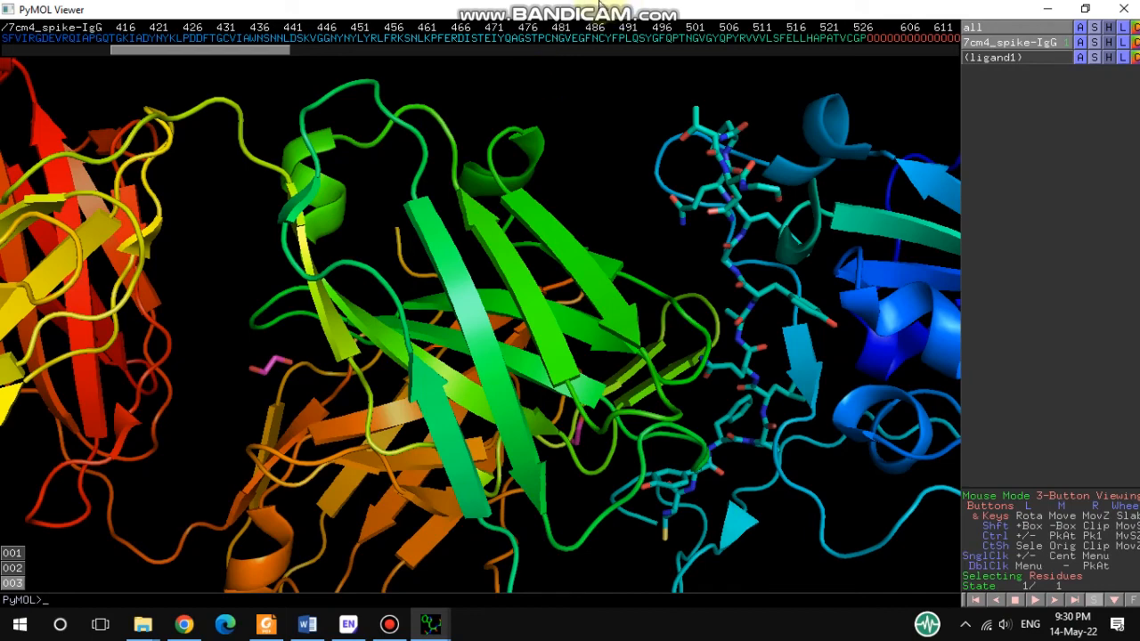
pyautogui.moveTo(600, 4)
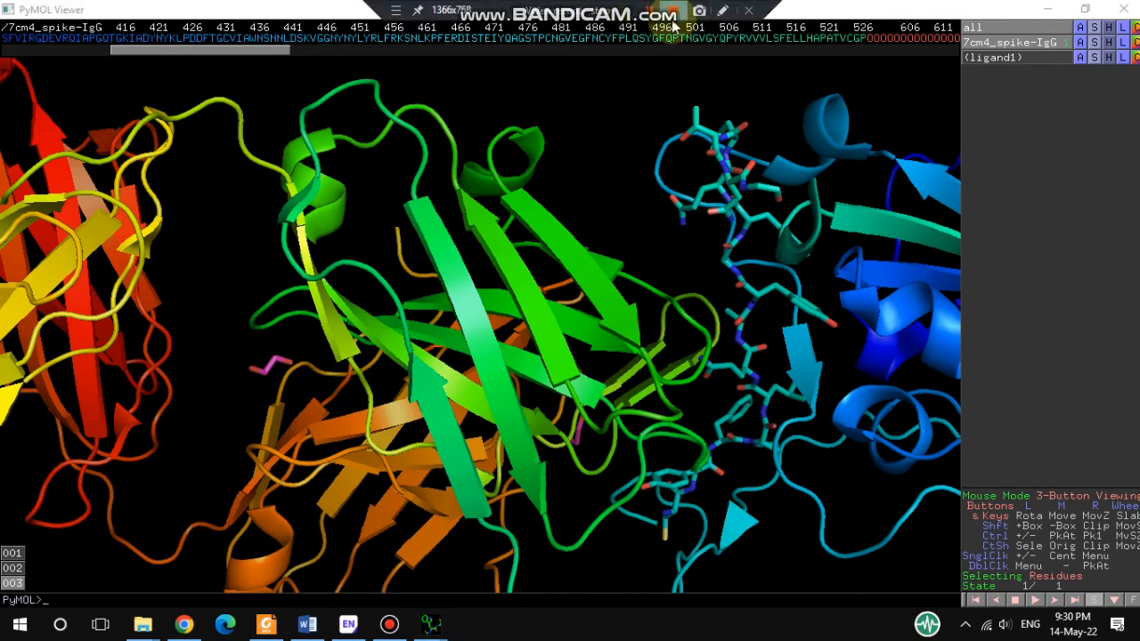